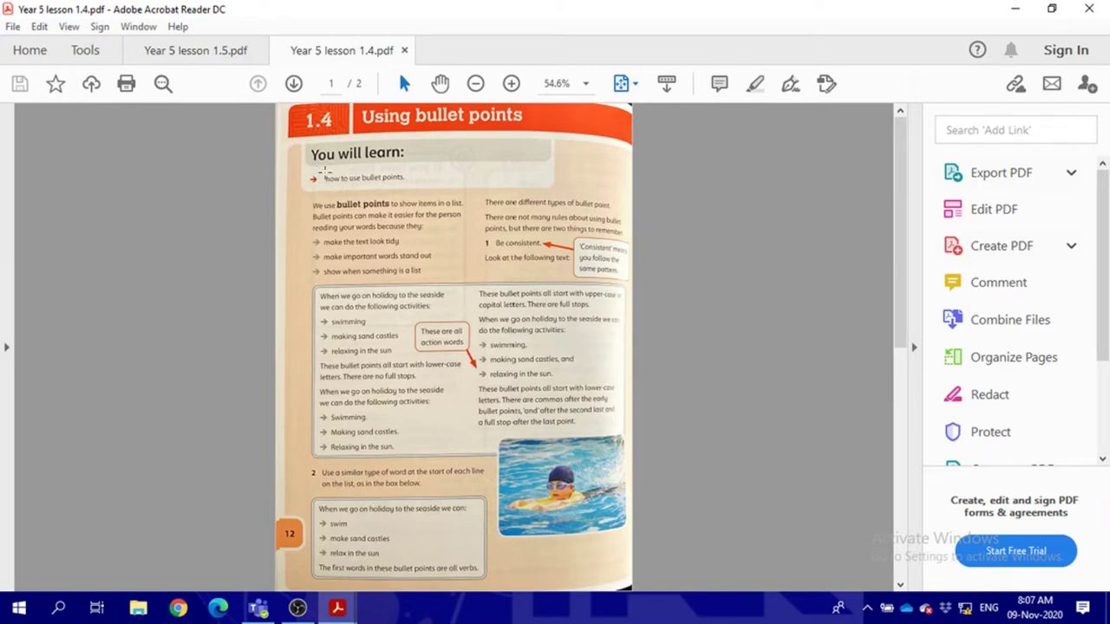
# Select the 'how to use bullet points' line in the lesson PDF, then clear the selection
pyautogui.moveTo(324, 173); pyautogui.dragTo(406, 177)
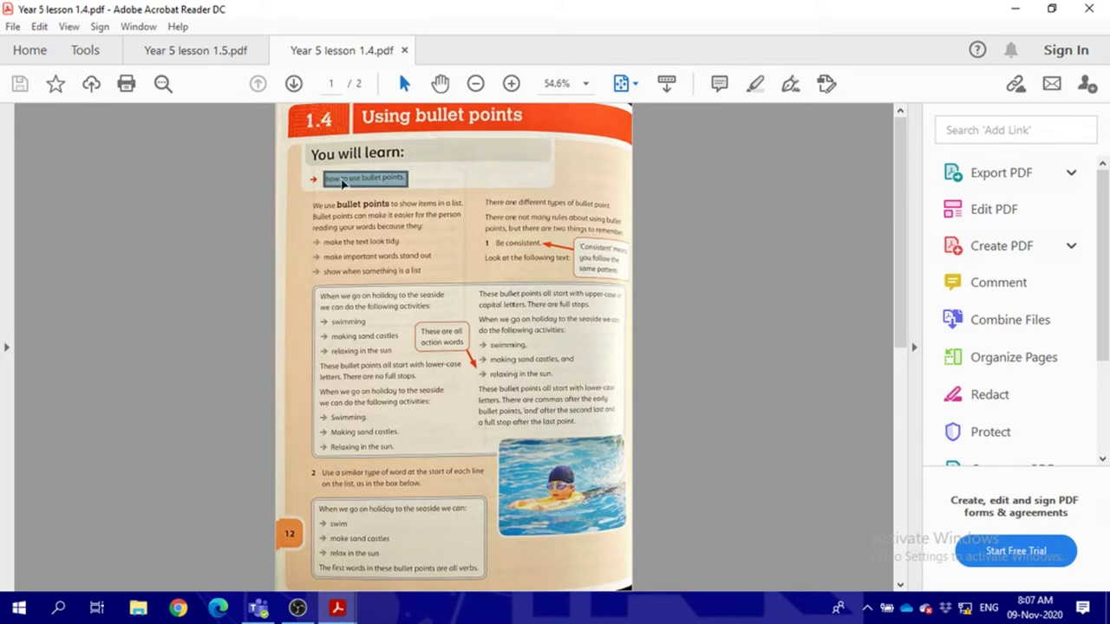
pyautogui.click(403, 161)
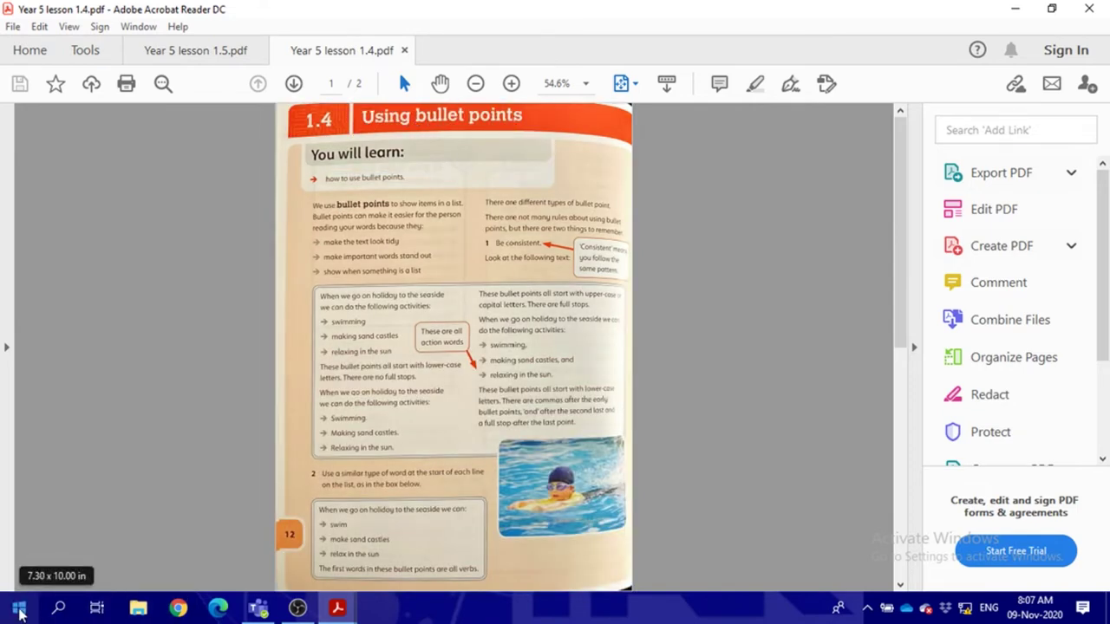
# Return to page 1 and select the seaside holiday example box
pyautogui.scroll(-2, 355, 501)
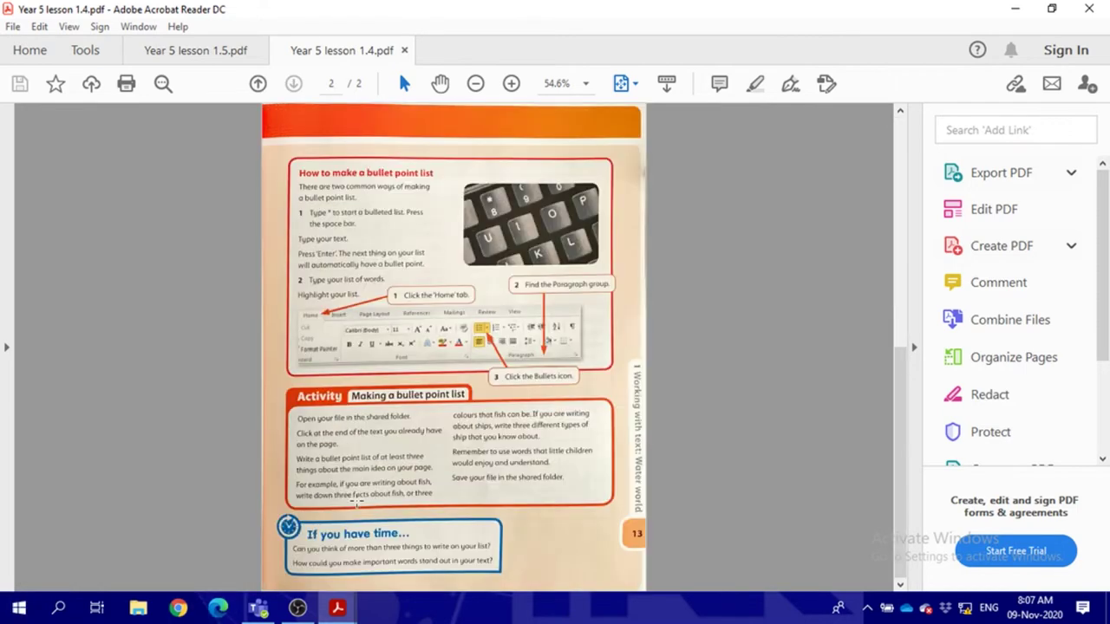
pyautogui.scroll(2, 355, 501)
pyautogui.scroll(3, 356, 501)
pyautogui.scroll(-3, 355, 501)
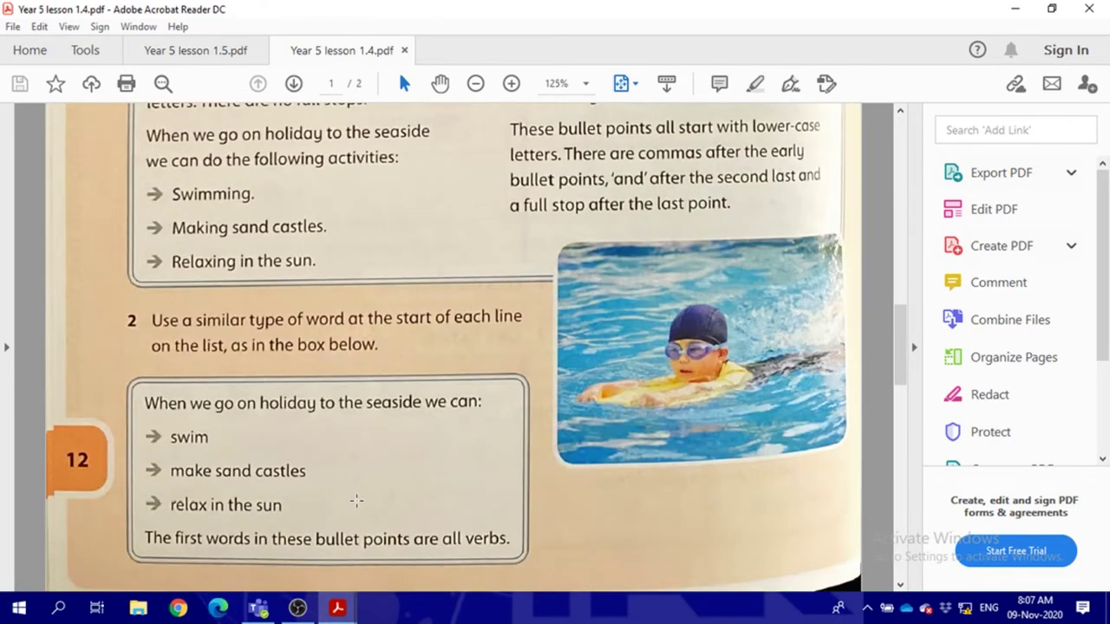
pyautogui.scroll(2, 268, 456)
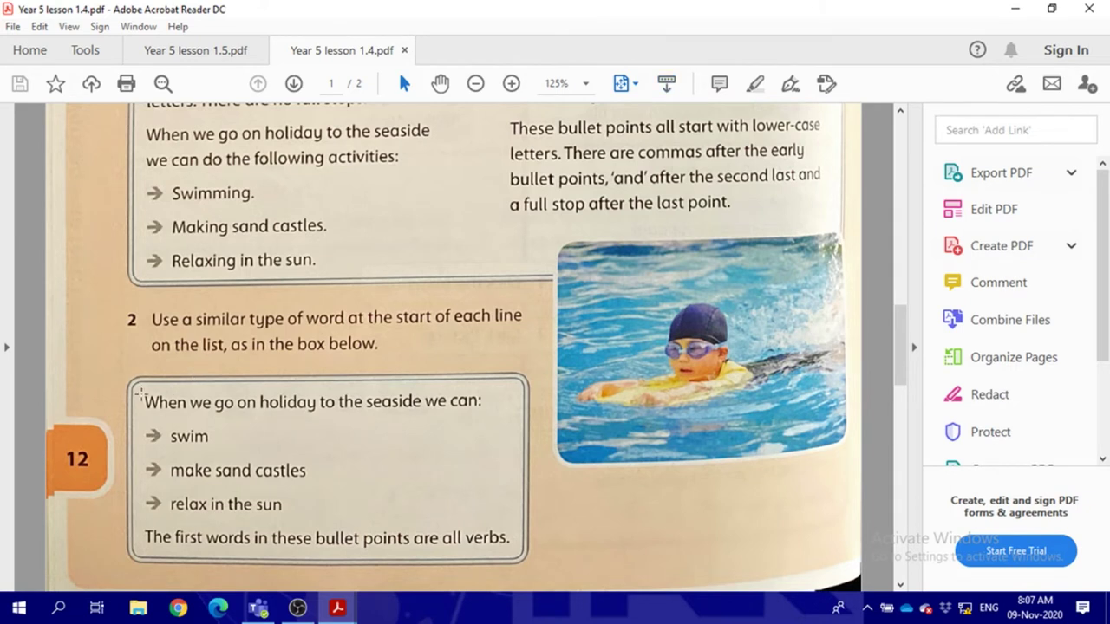
pyautogui.moveTo(139, 385); pyautogui.dragTo(514, 550)
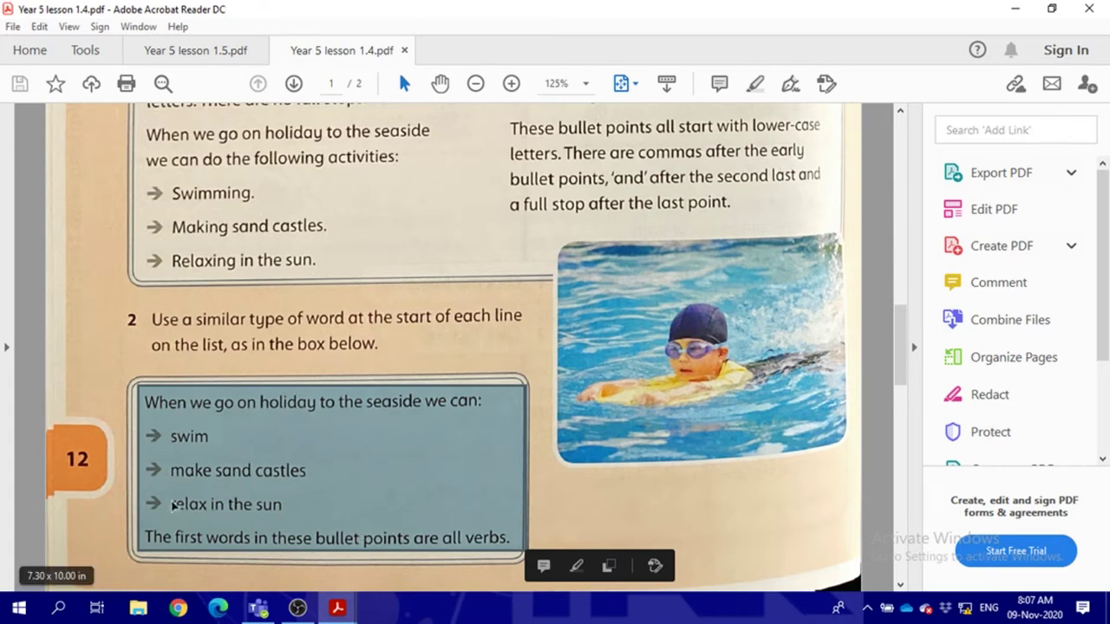
# Start Microsoft Word with a new blank document
pyautogui.click(19, 608)
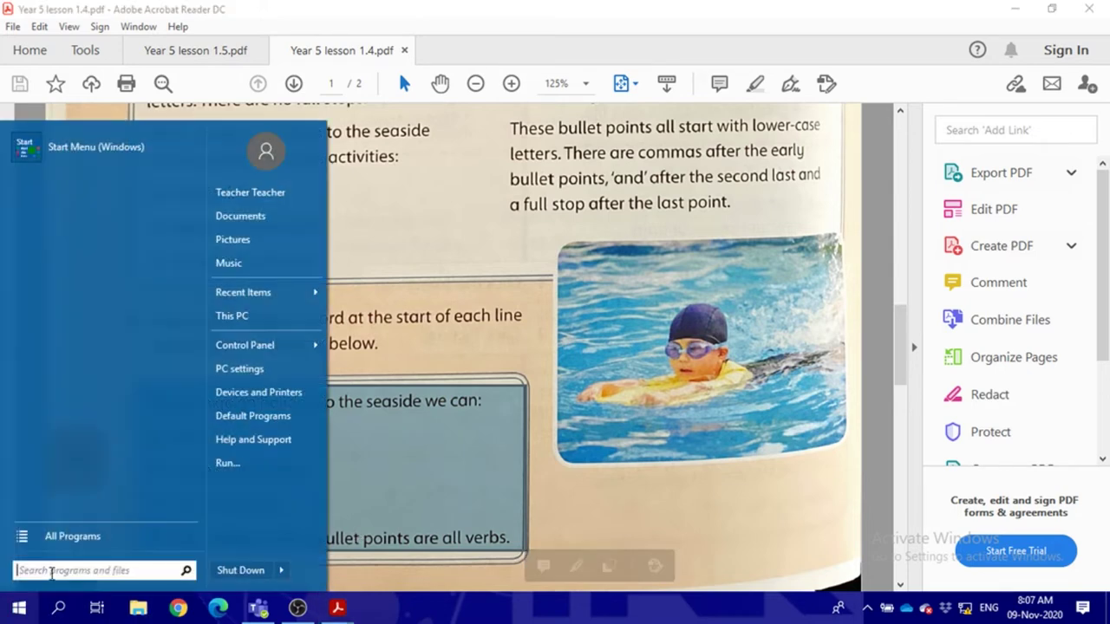
pyautogui.click(67, 536)
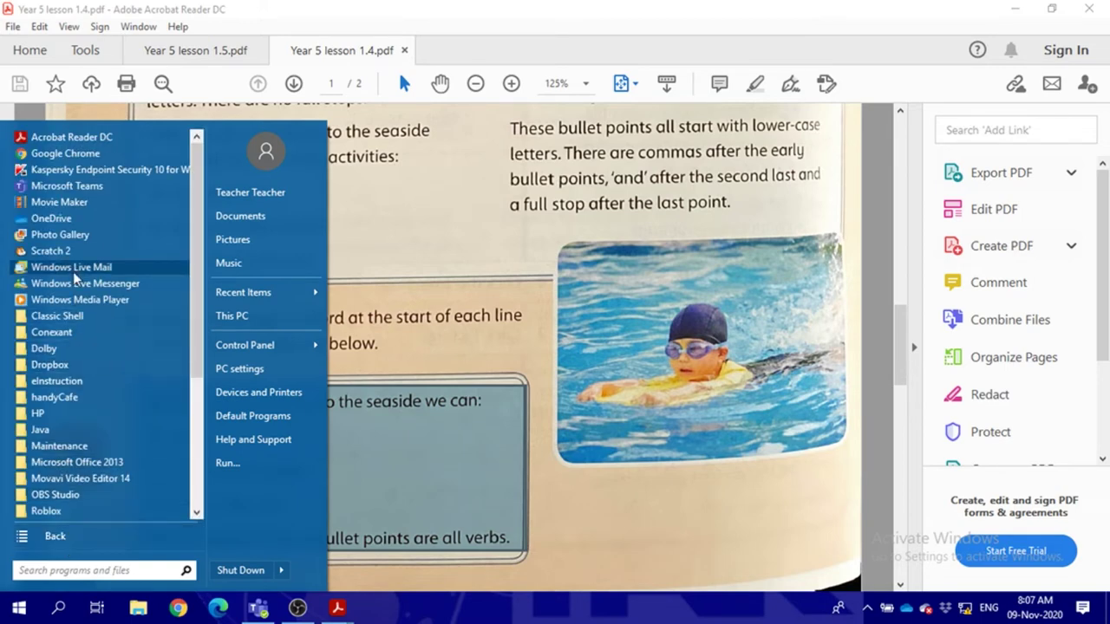
pyautogui.press('Escape')
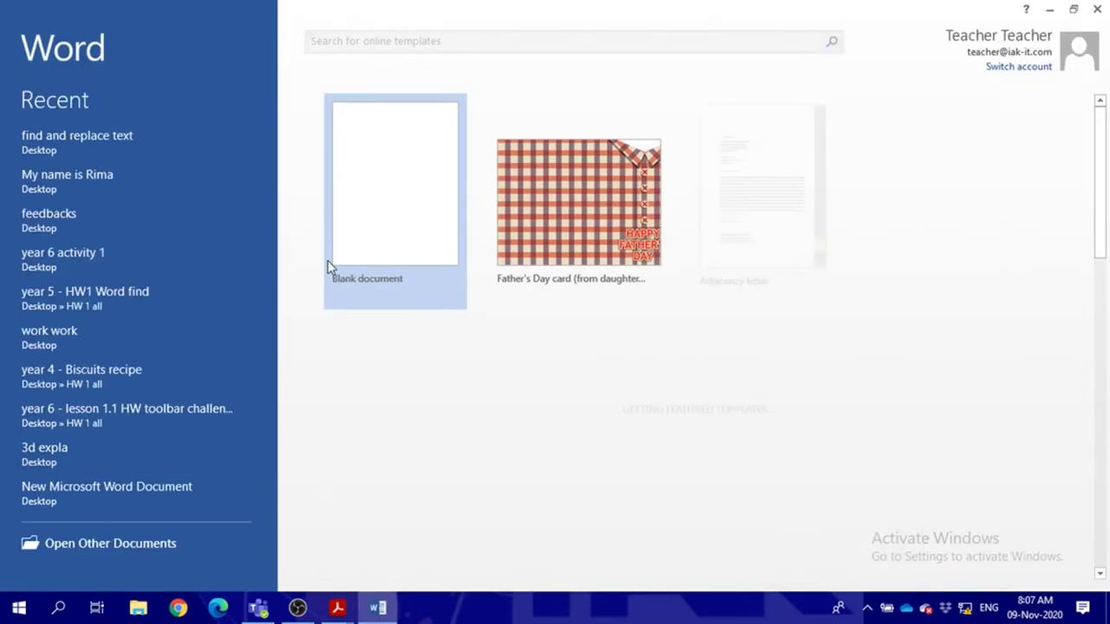
pyautogui.click(329, 263)
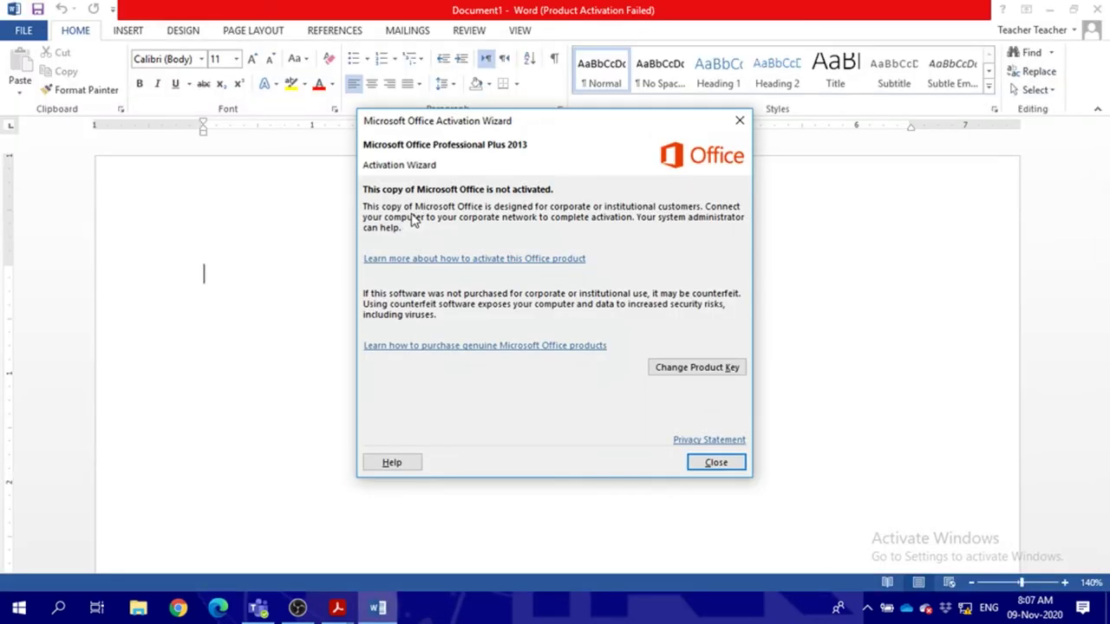
# Dismiss the activation notice and type 'When we go on a holiday to the seaside we can:'
pyautogui.click(716, 463)
pyautogui.scroll(2, 515, 379)
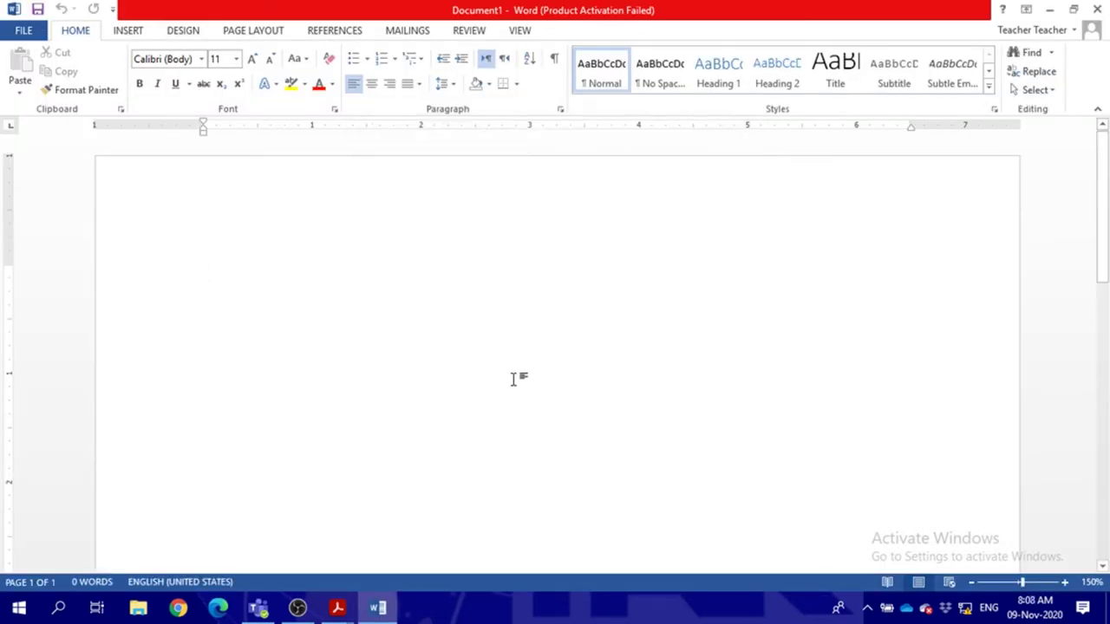
pyautogui.write('When we go on a holiday')
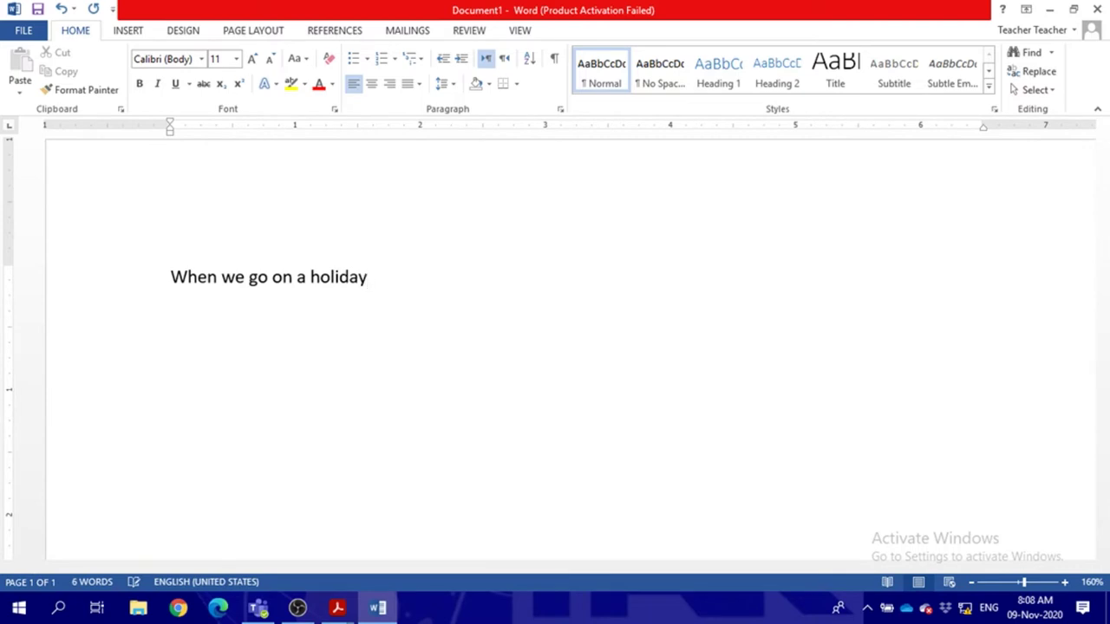
pyautogui.write(' to the seaside we can:')
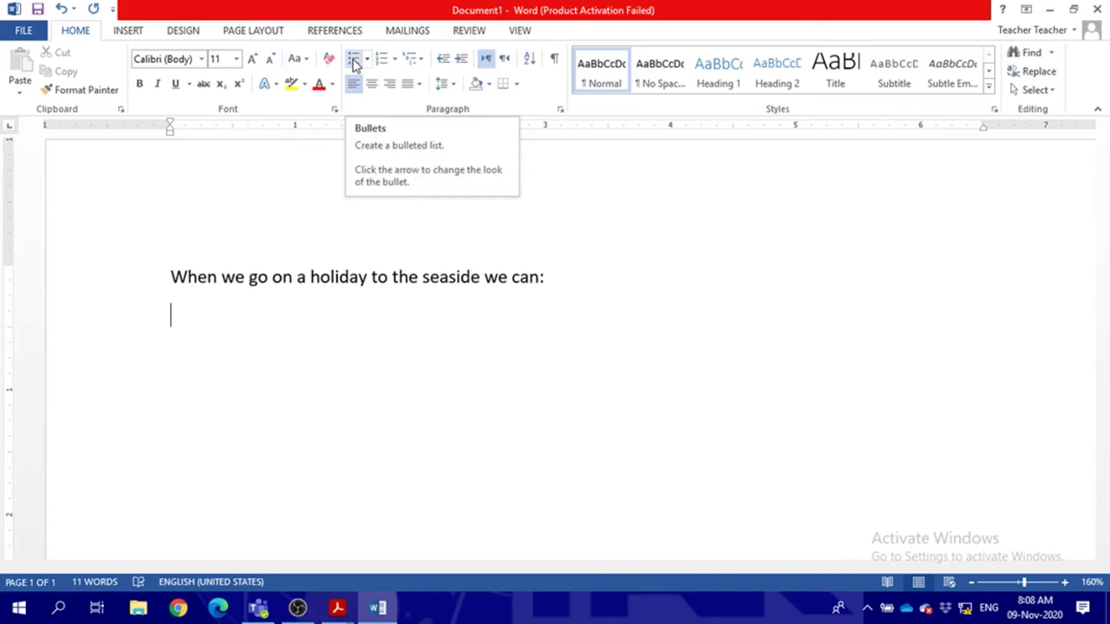
# Bullet 'swim', 'make sand castle', 'relax in the sun', then type 'The first words in these bullet points are all verbs'
pyautogui.click(355, 62)
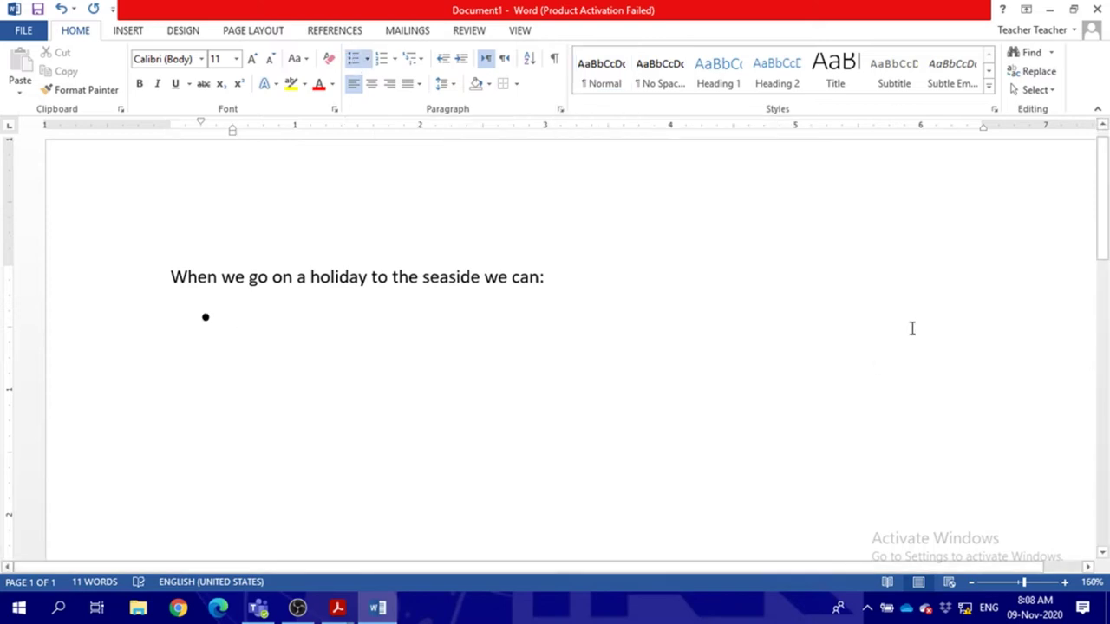
pyautogui.write('swim')
pyautogui.press('Return')
pyautogui.write('make sand castle')
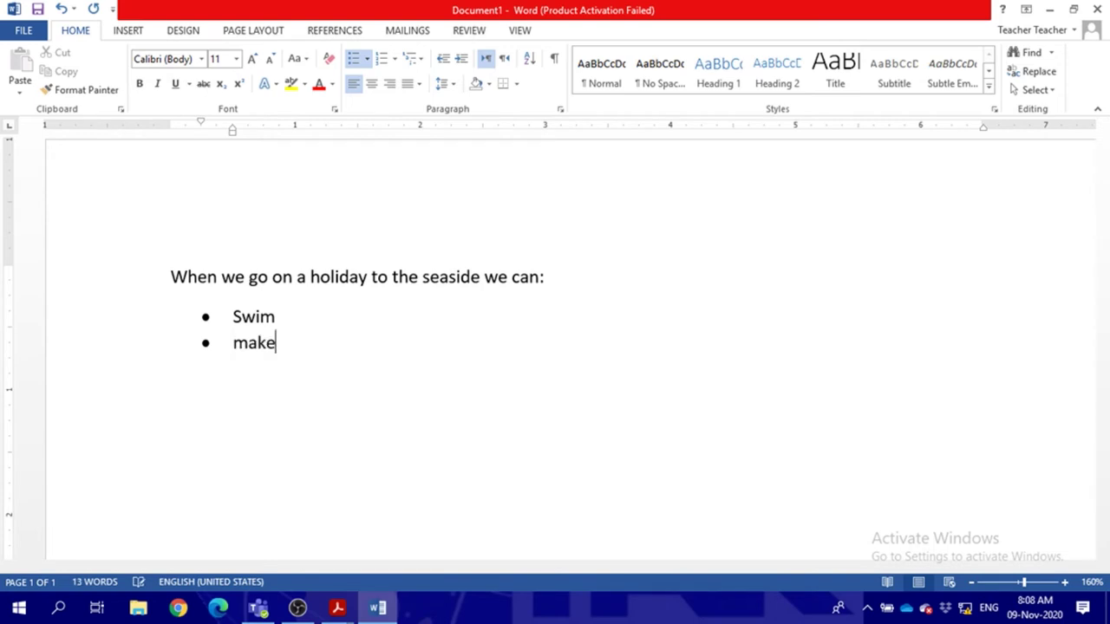
pyautogui.press('Return')
pyautogui.write('r')
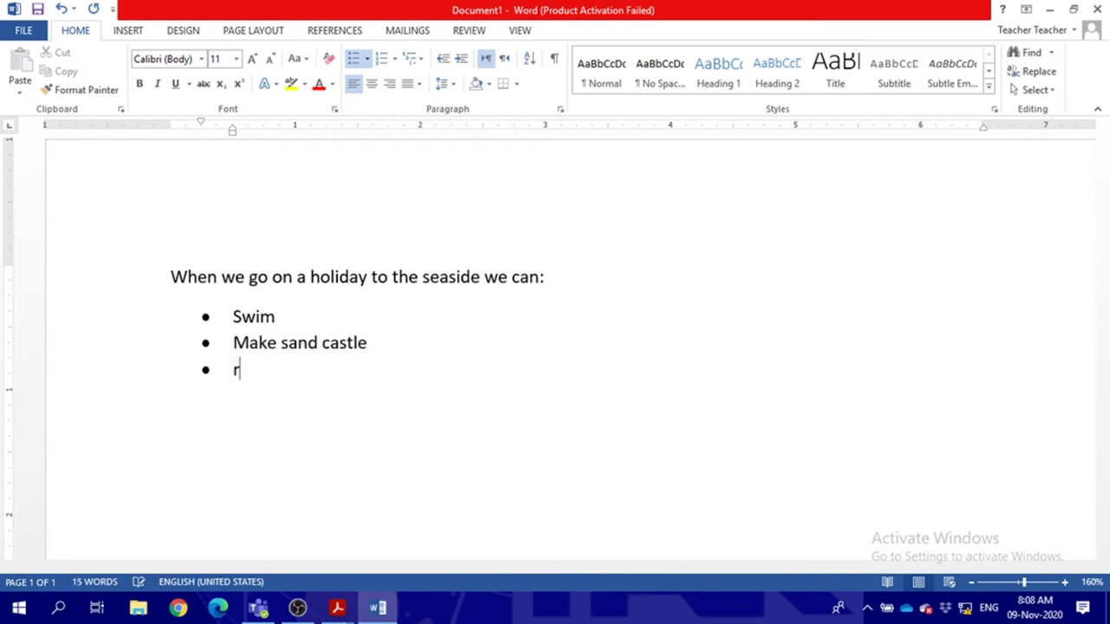
pyautogui.write('elax in the sun')
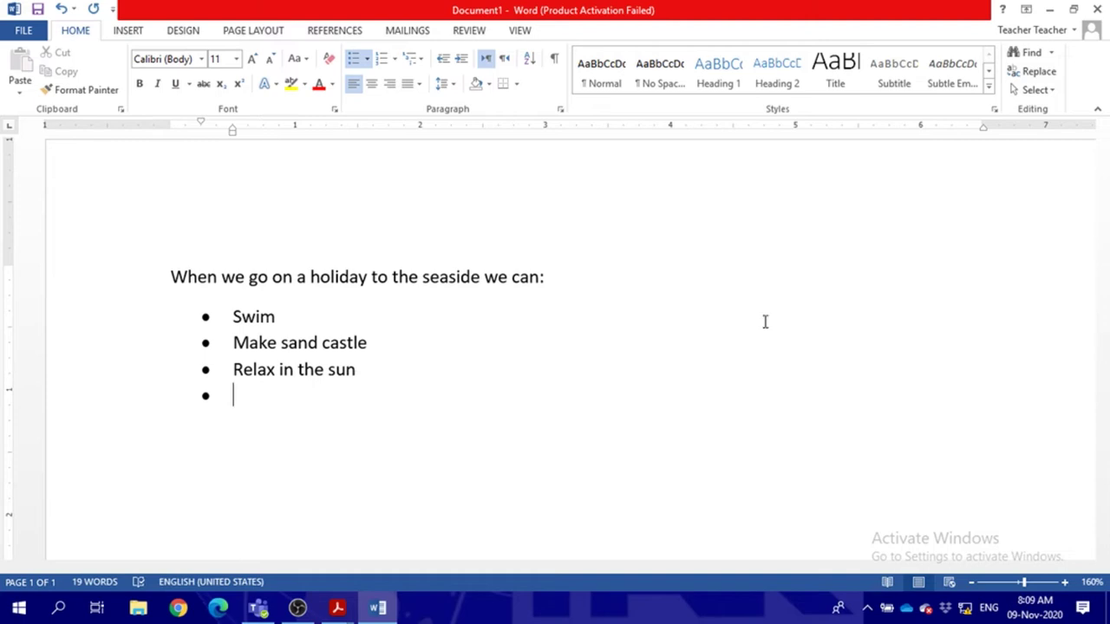
pyautogui.click(355, 62)
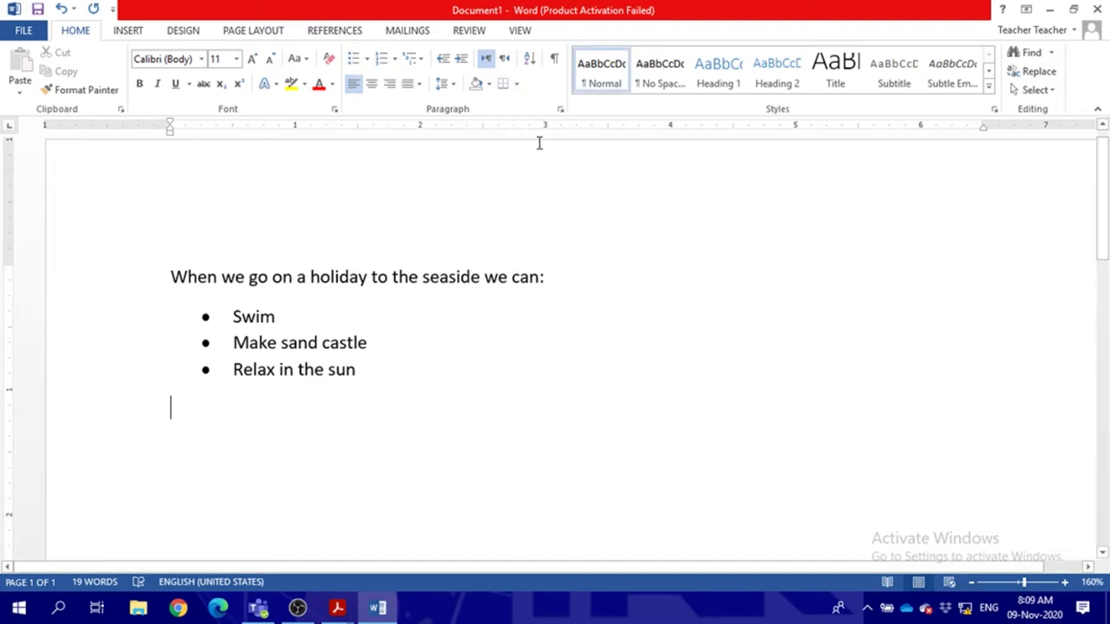
pyautogui.write('The first ')
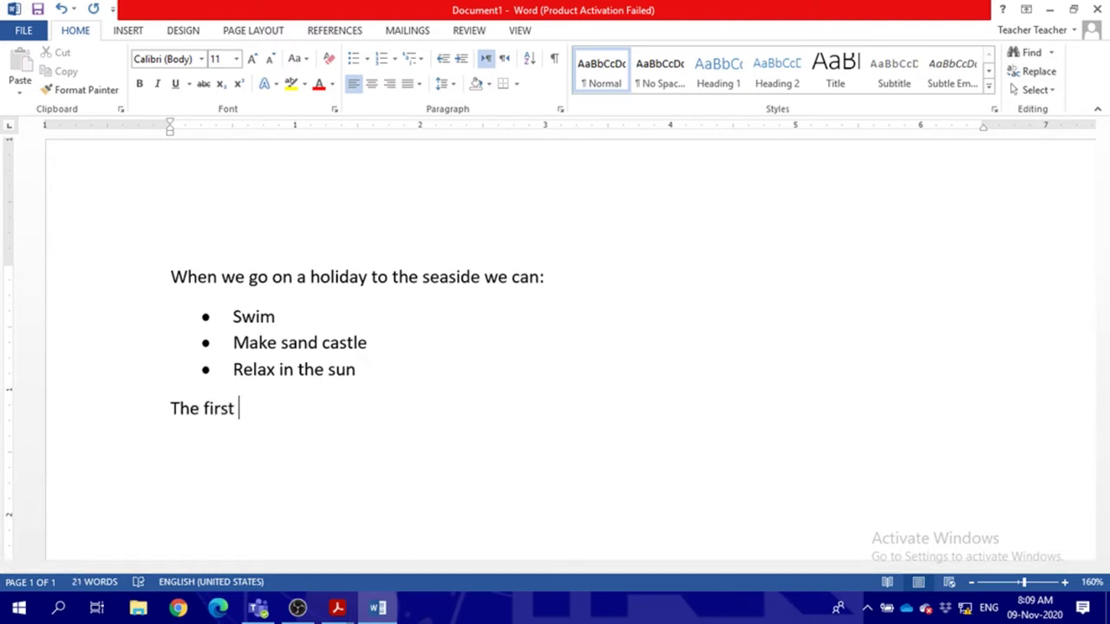
pyautogui.write('words in ')
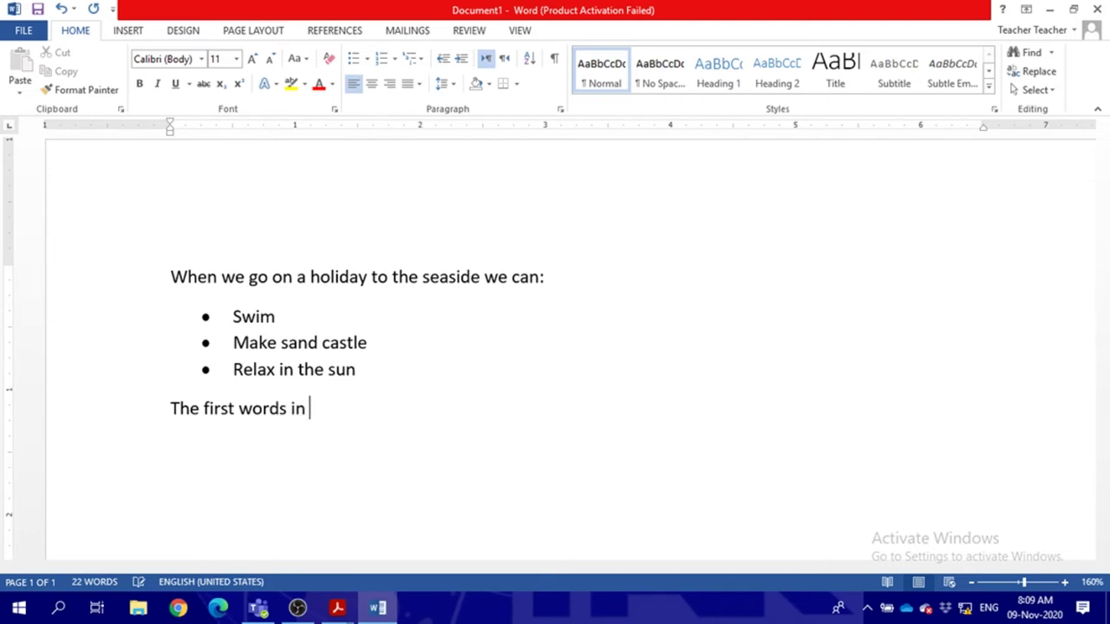
pyautogui.write('these bullet points are all verbs.')
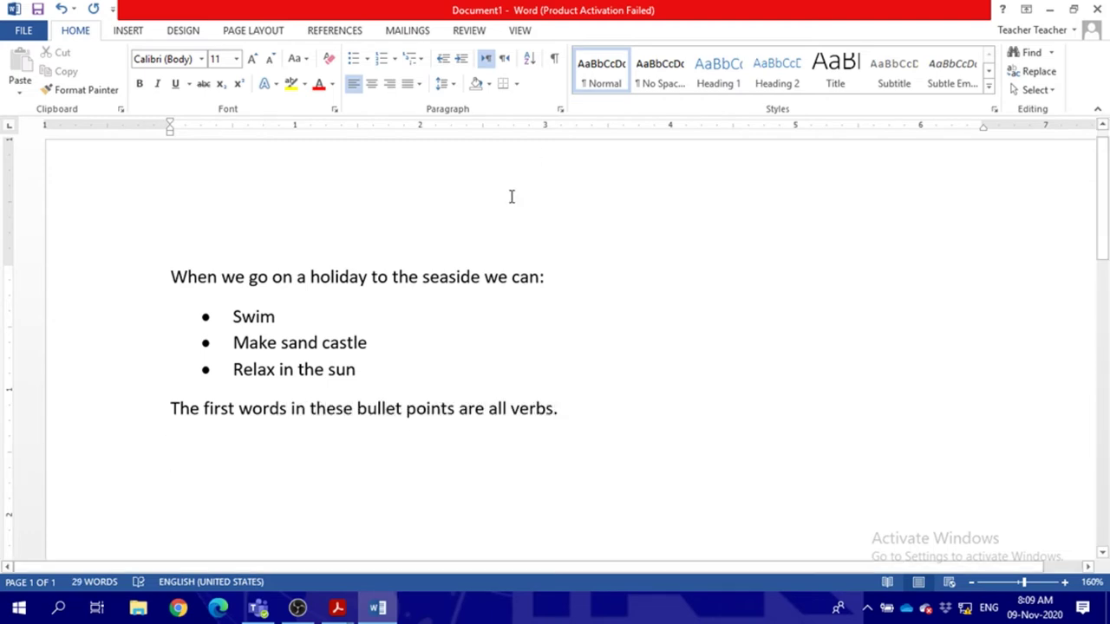
# In Year 5 lesson 1.5.pdf, highlight the aim 'how to insert a table into your page'
pyautogui.moveTo(339, 611)
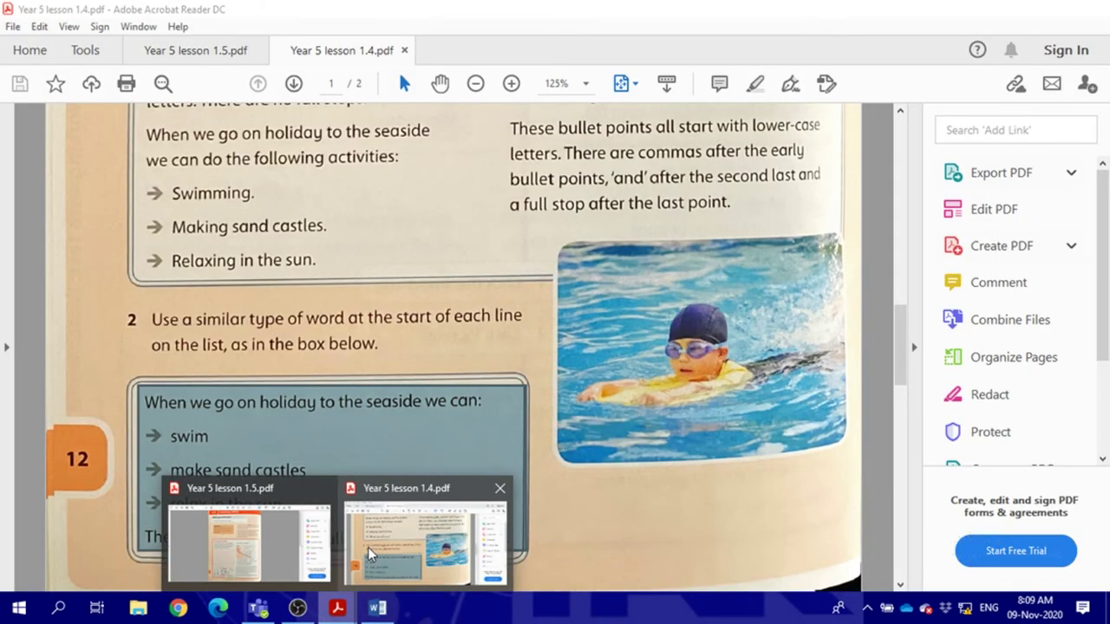
pyautogui.click(368, 547)
pyautogui.click(195, 50)
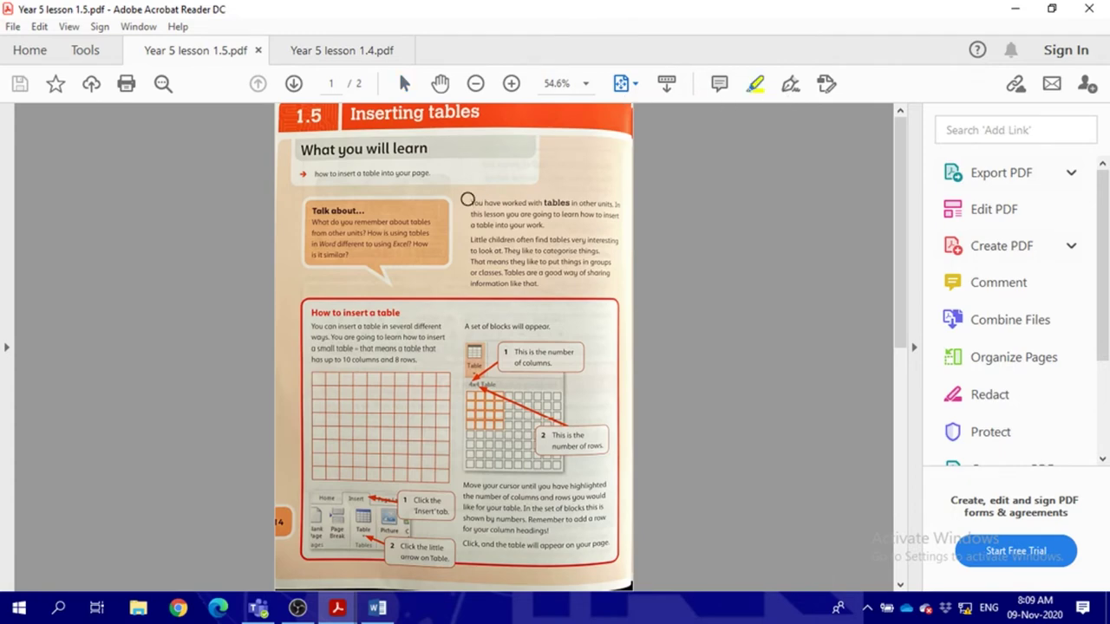
pyautogui.scroll(1, 463, 198)
pyautogui.moveTo(269, 165); pyautogui.dragTo(441, 162)
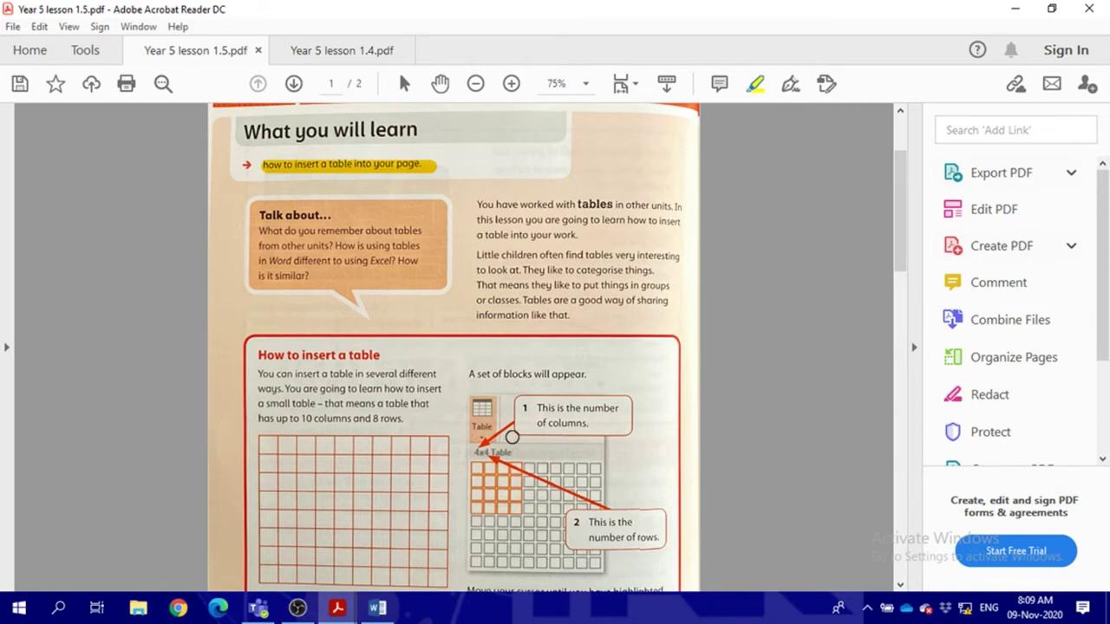
# On page 2, circle the Ships/Boats and In a town/In the countryside tables in yellow
pyautogui.scroll(-3, 470, 503)
pyautogui.scroll(-5, 465, 492)
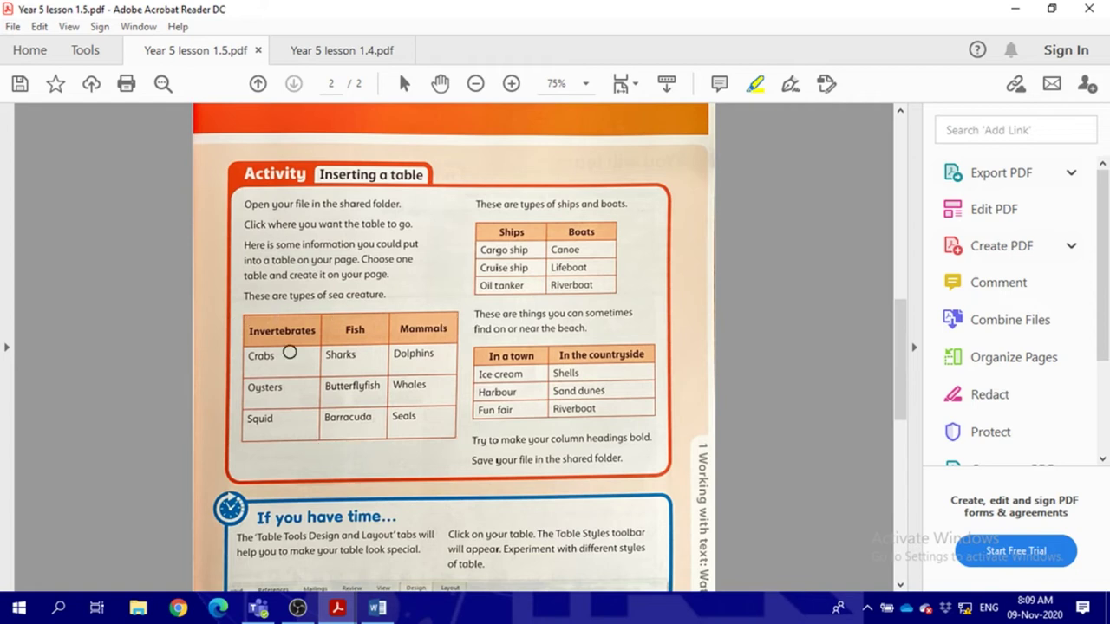
pyautogui.moveTo(467, 219)
pyautogui.mouseDown()
pyautogui.moveTo(602, 217)
pyautogui.moveTo(560, 300)
pyautogui.moveTo(466, 211)
pyautogui.mouseUp()
pyautogui.moveTo(471, 335)
pyautogui.mouseDown()
pyautogui.moveTo(475, 429)
pyautogui.moveTo(657, 422)
pyautogui.moveTo(565, 329)
pyautogui.moveTo(474, 334)
pyautogui.moveTo(456, 401)
pyautogui.moveTo(395, 447)
pyautogui.moveTo(239, 421)
pyautogui.moveTo(336, 314)
pyautogui.moveTo(456, 307)
pyautogui.mouseUp()
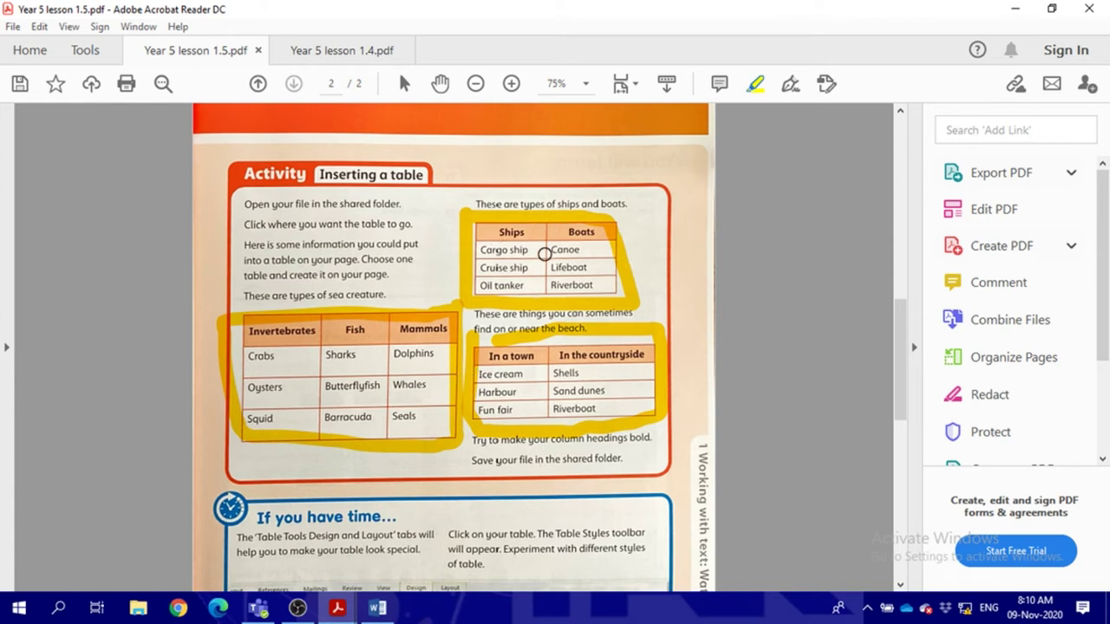
# Insert a 2×4 table below the sentence and apply the Grid Table 4 - Accent 2 style
pyautogui.moveTo(387, 613)
pyautogui.click(377, 609)
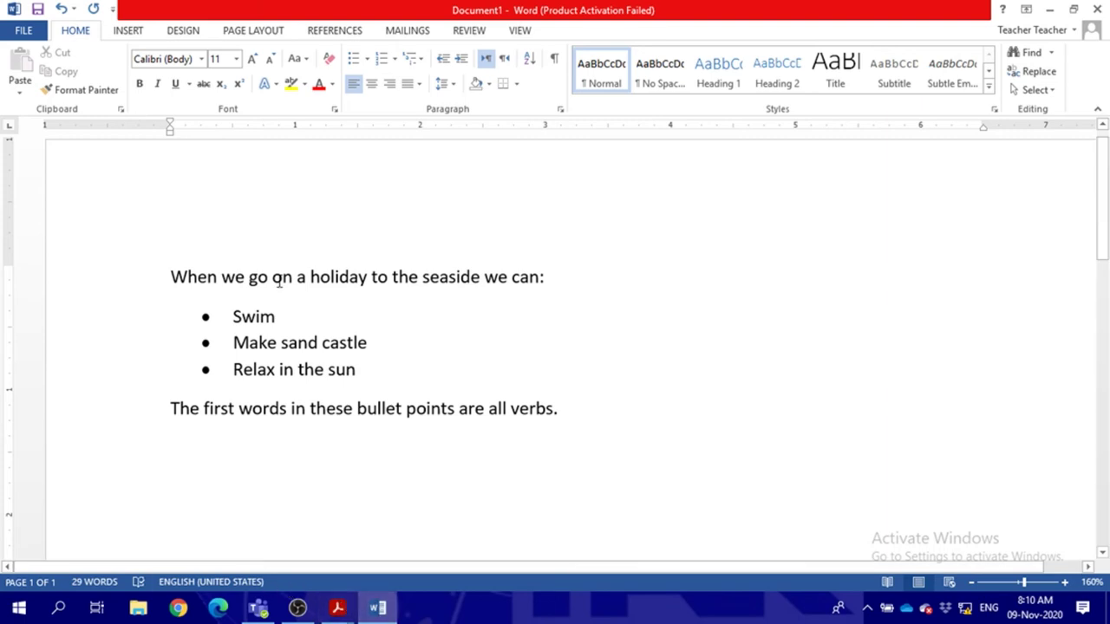
pyautogui.click(126, 30)
pyautogui.click(108, 89)
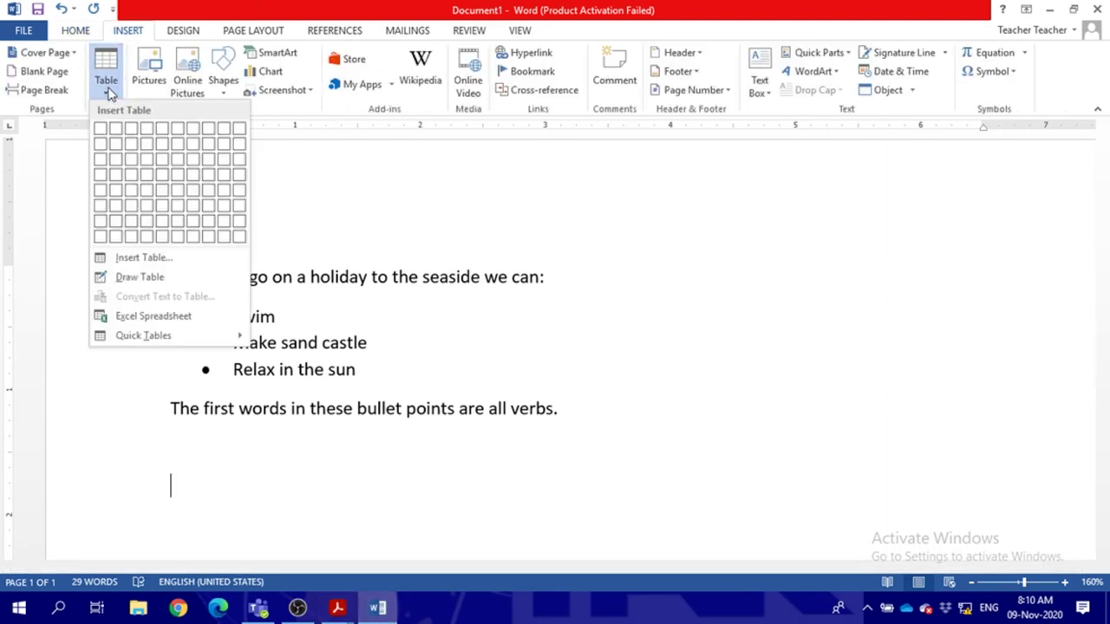
pyautogui.click(113, 176)
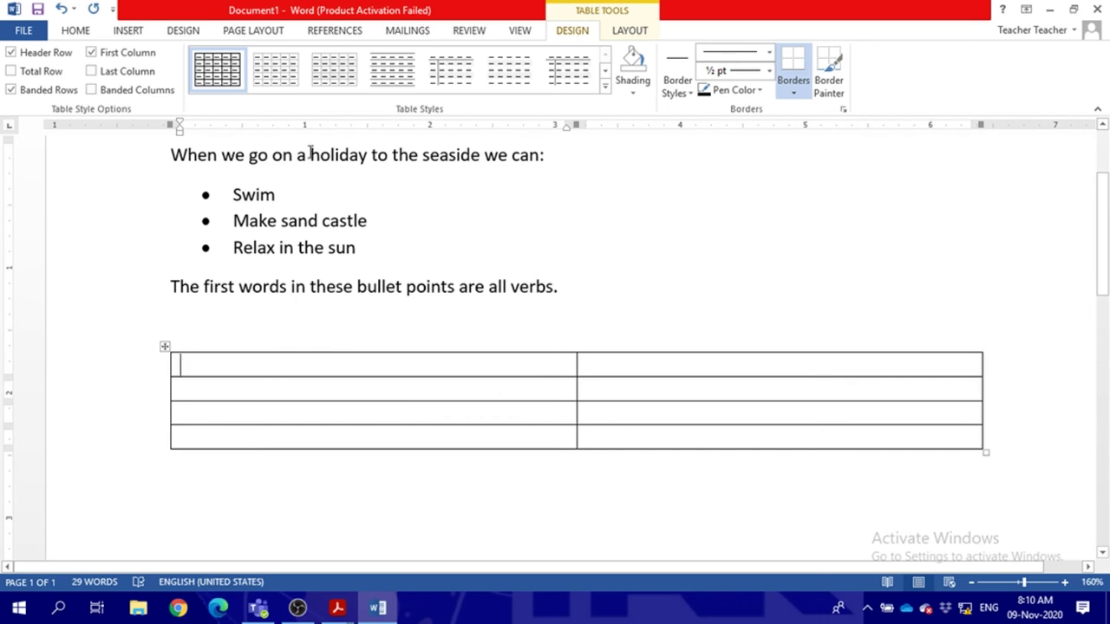
pyautogui.click(605, 87)
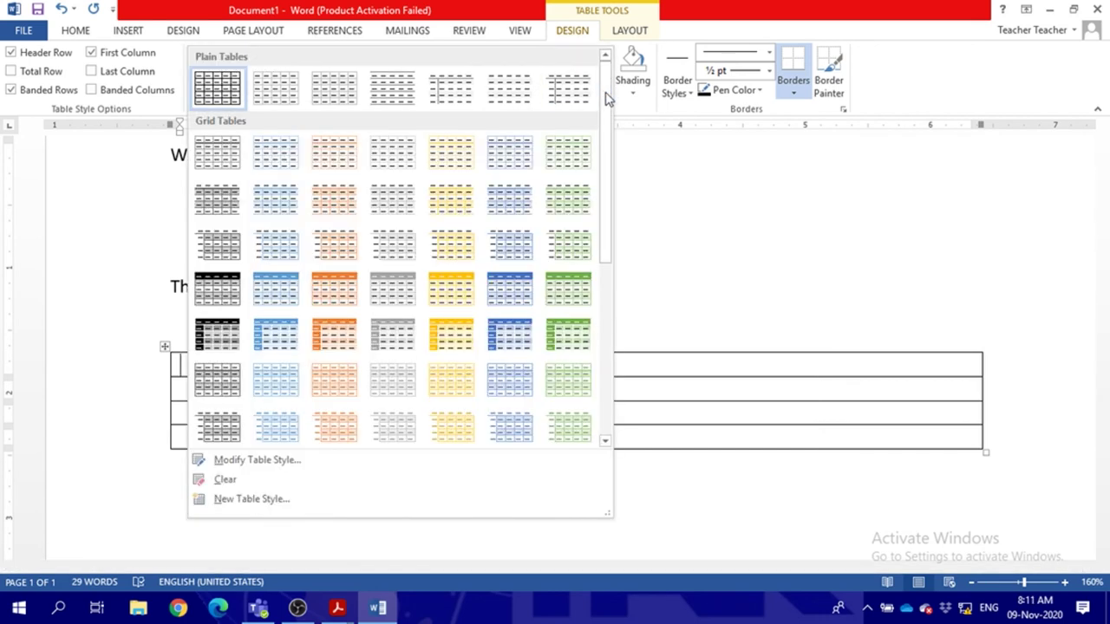
pyautogui.click(337, 295)
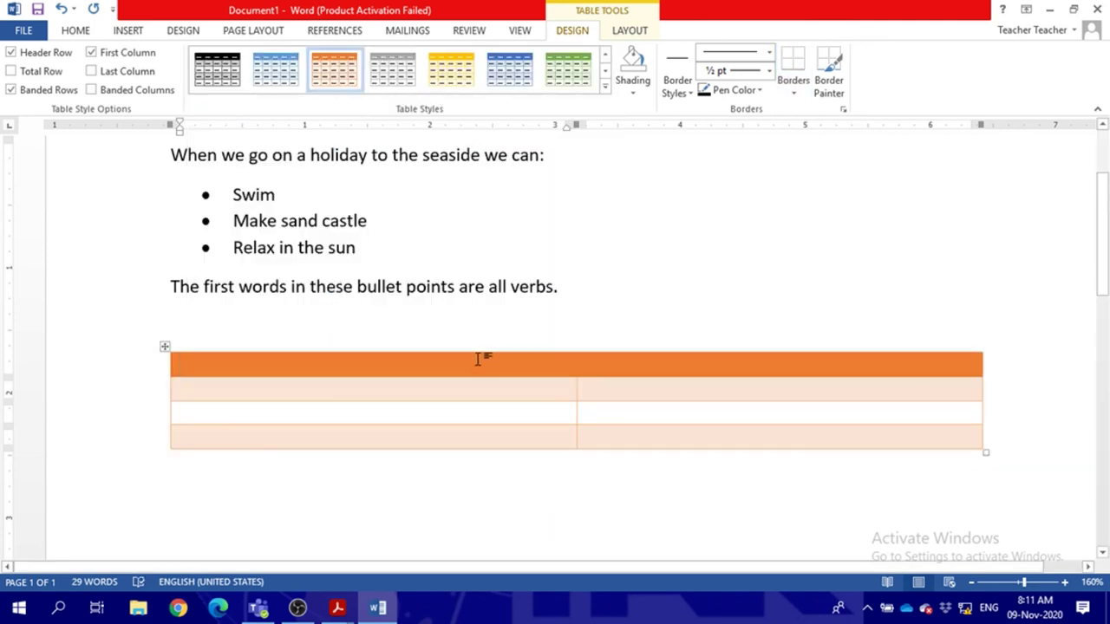
# Fill the table: Ships/Boats headers, then Cargo ship–Canoe, Cruise ship–Lifeboat, Oil tanker–Riverboat
pyautogui.write('Ships')
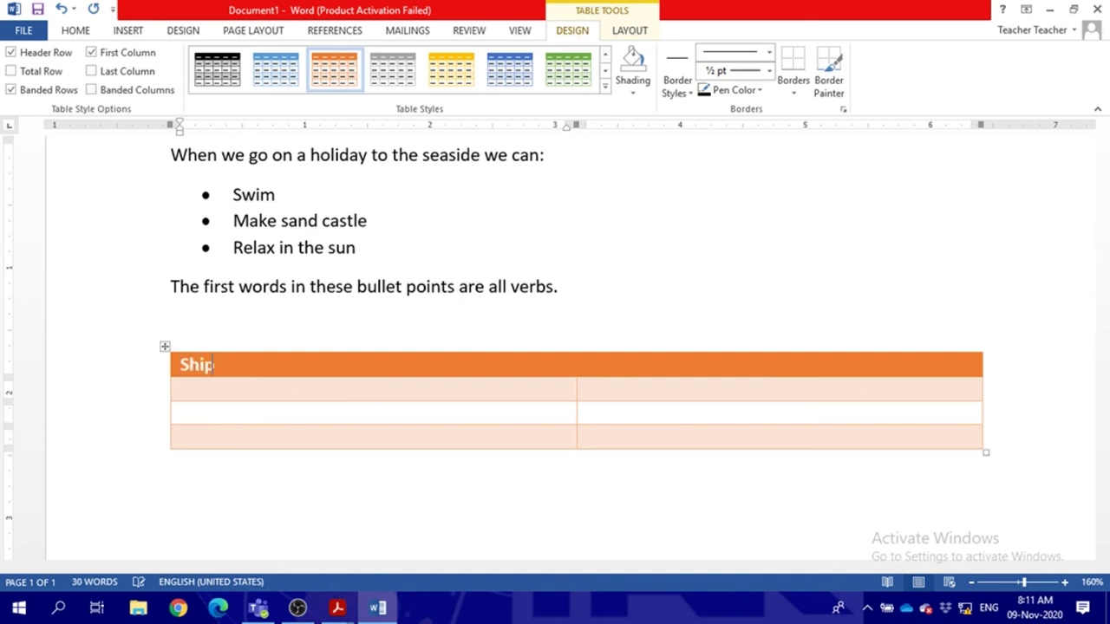
pyautogui.press('Tab')
pyautogui.write('Boats')
pyautogui.press('Tab')
pyautogui.write('Cargo ship')
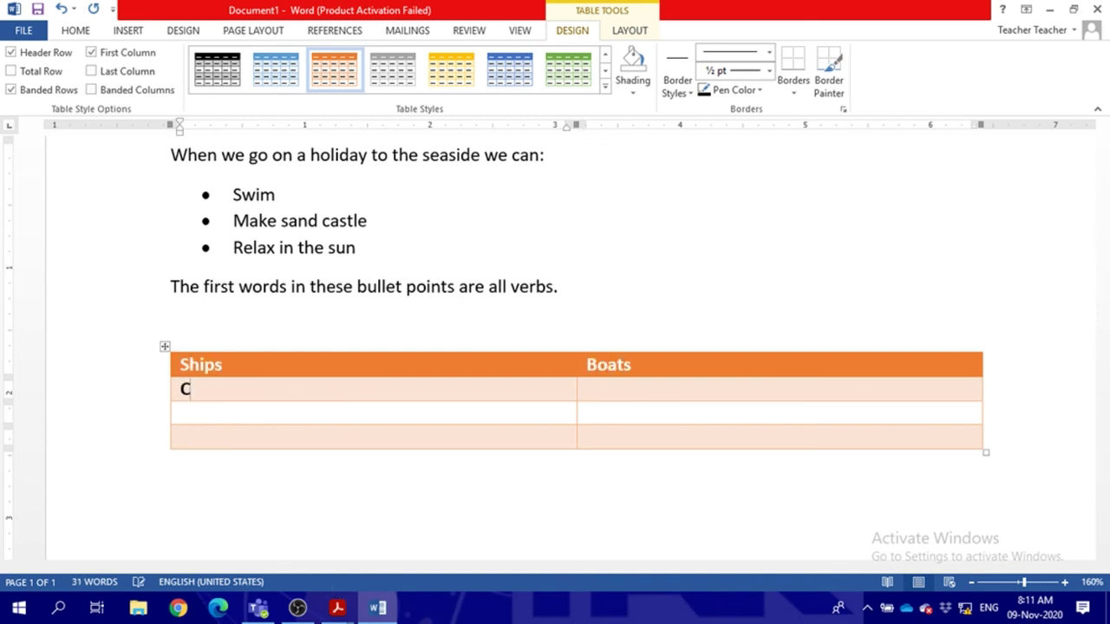
pyautogui.press('Tab')
pyautogui.write('Canoe')
pyautogui.press('Tab')
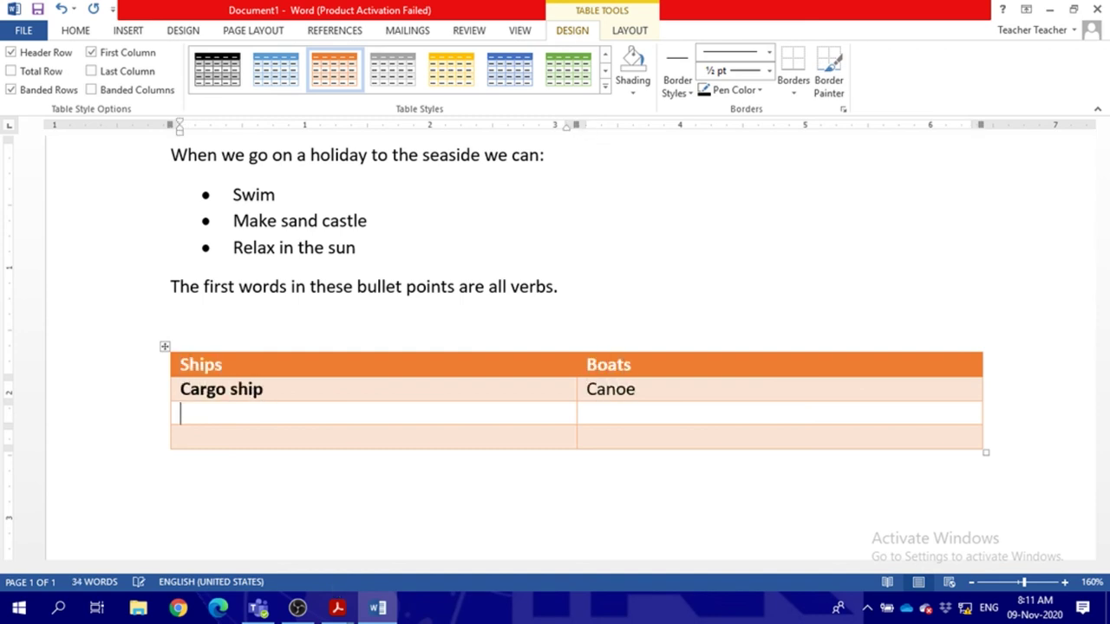
pyautogui.write('Cruise ship')
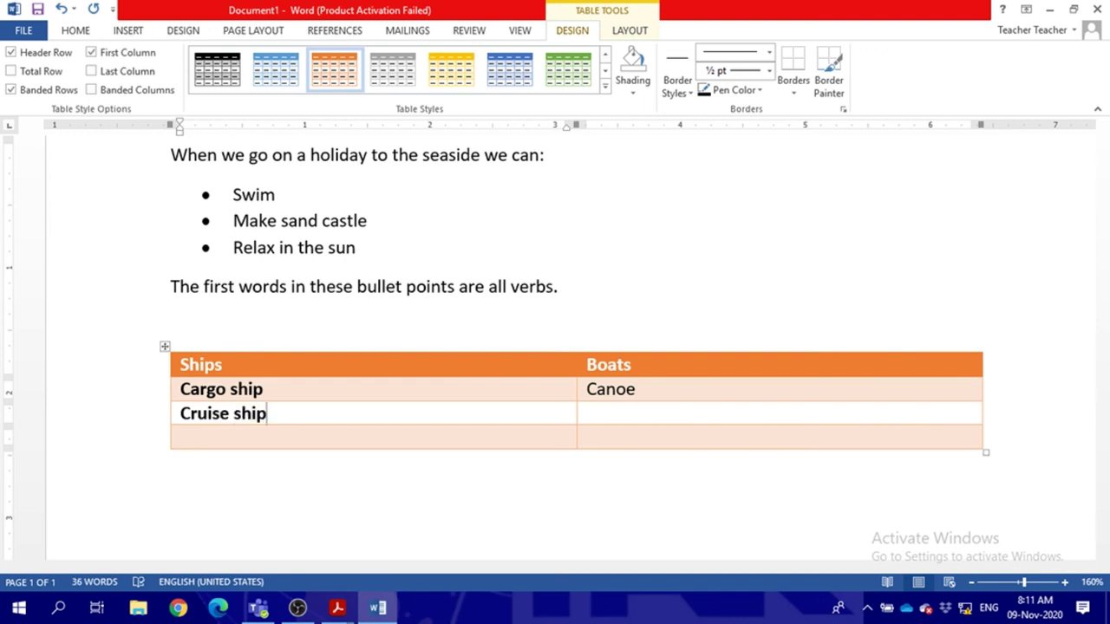
pyautogui.press('Tab')
pyautogui.write('Lifeboat')
pyautogui.press('Tab')
pyautogui.write('Oil t')
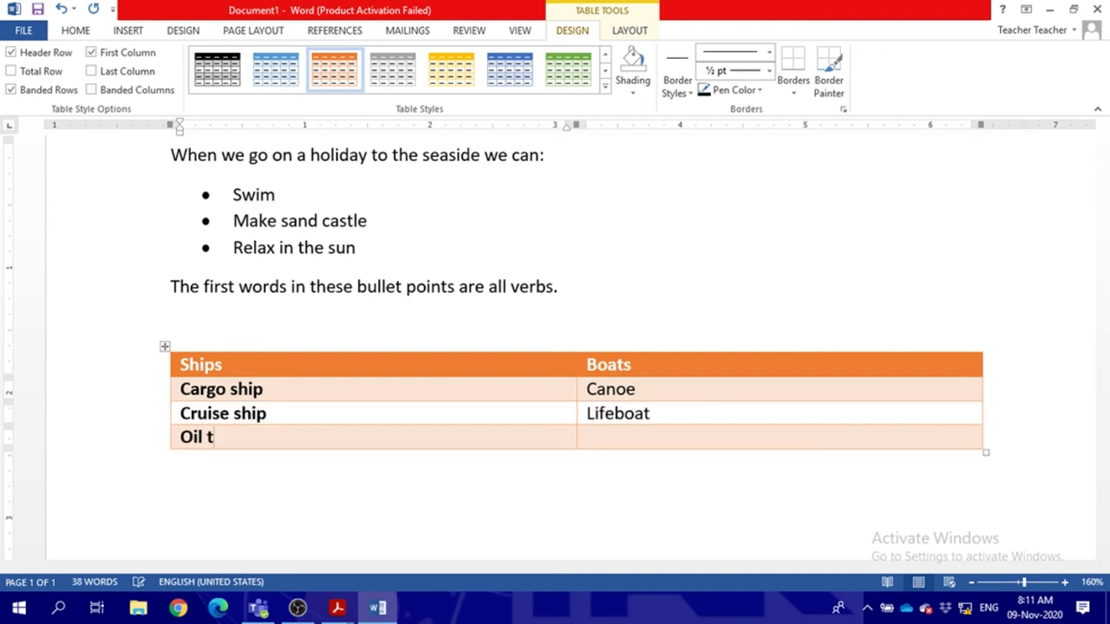
pyautogui.write('anker')
pyautogui.press('Tab')
pyautogui.write('Riverboa')
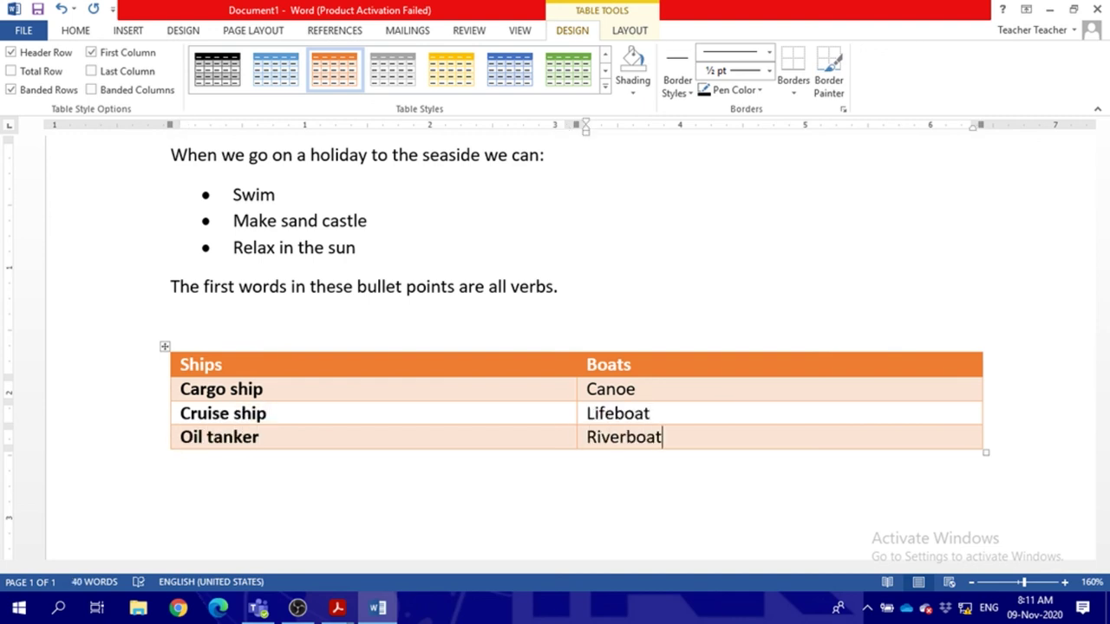
pyautogui.scroll(-5, 560, 555)
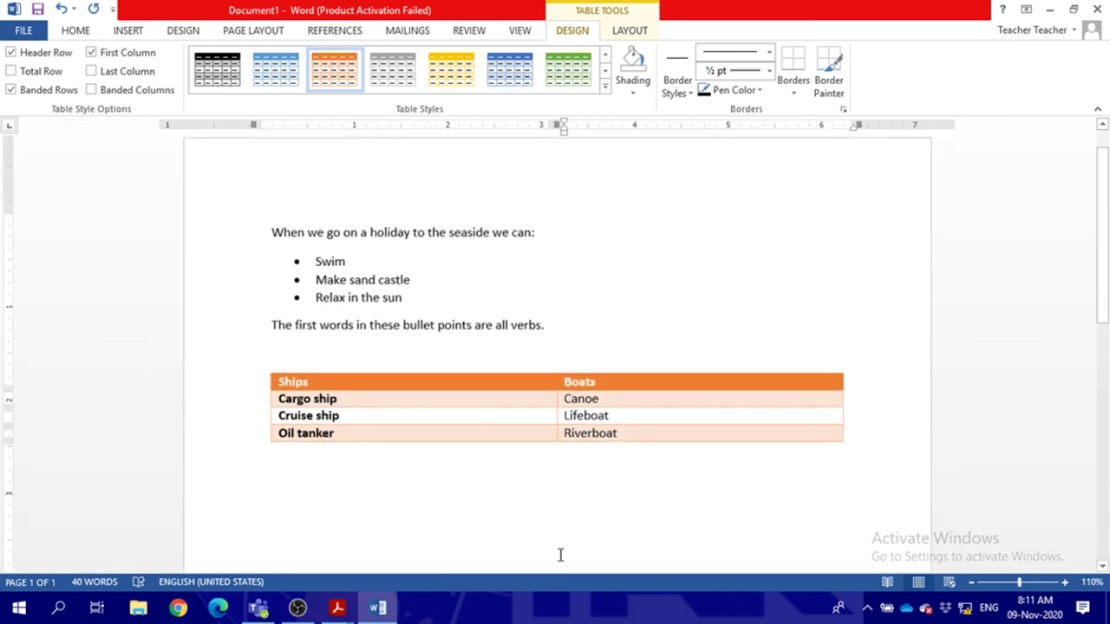